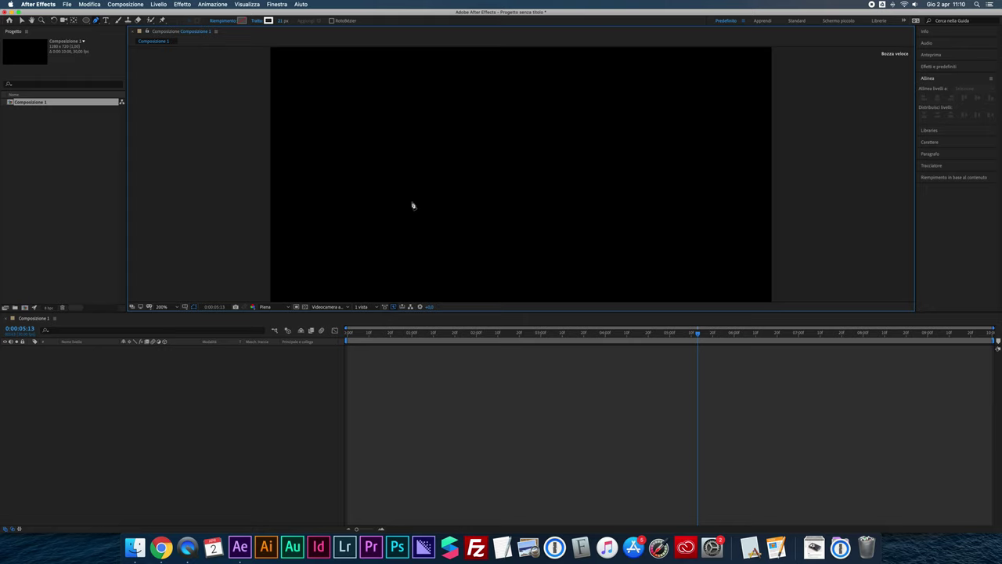
Step: Draw a horizontal white-stroked line across the middle of the composition with two Pen points
left_click(353, 180)
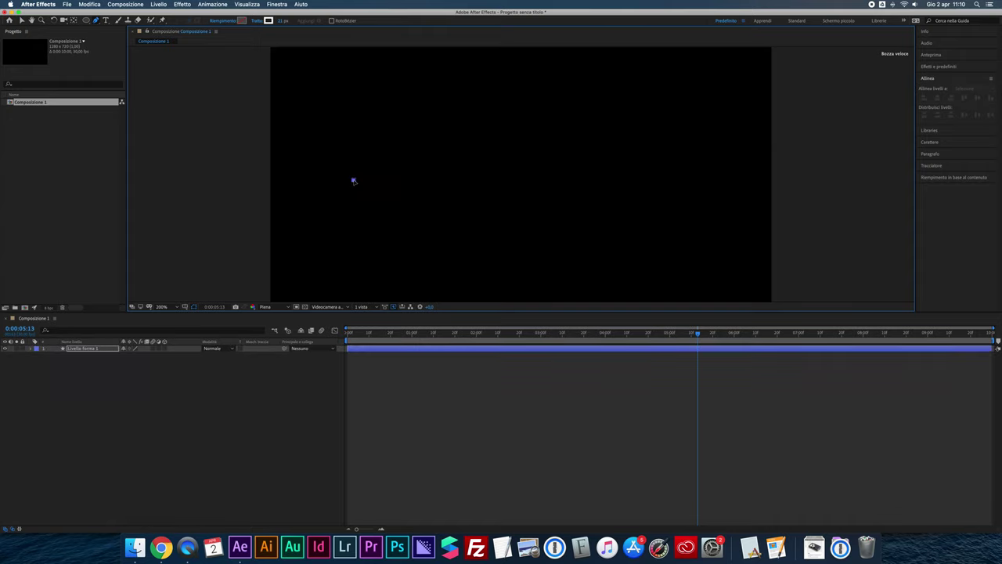
left_click(684, 187, "shift")
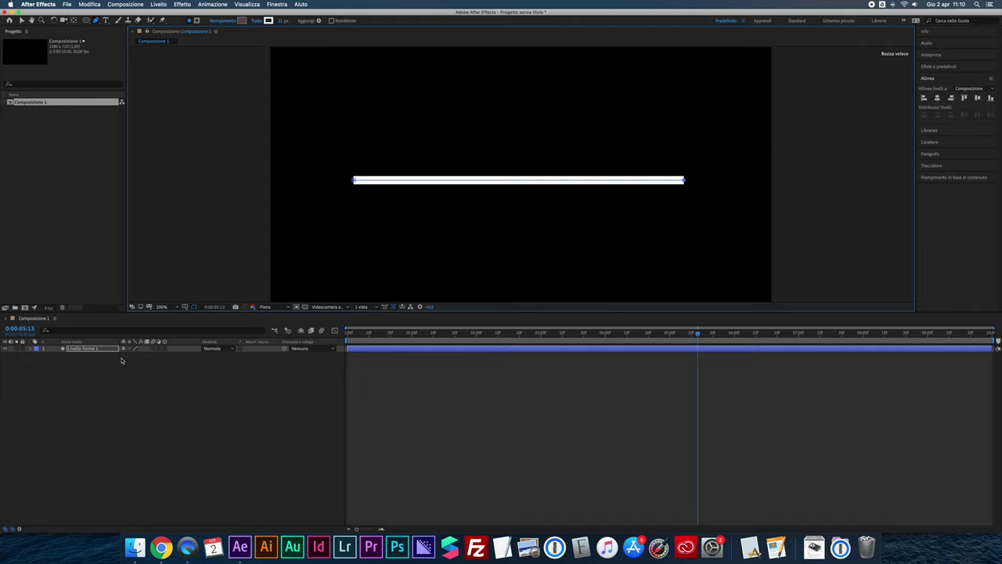
left_click(319, 21)
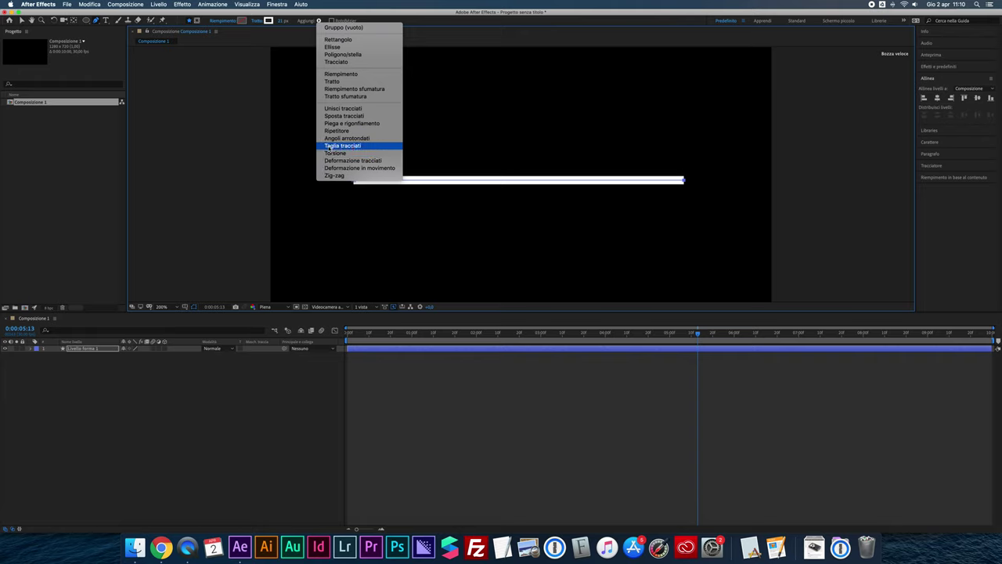
Step: Add Taglia tracciati to the line and drag Inizio to 50% so only the right half shows
left_click(350, 146)
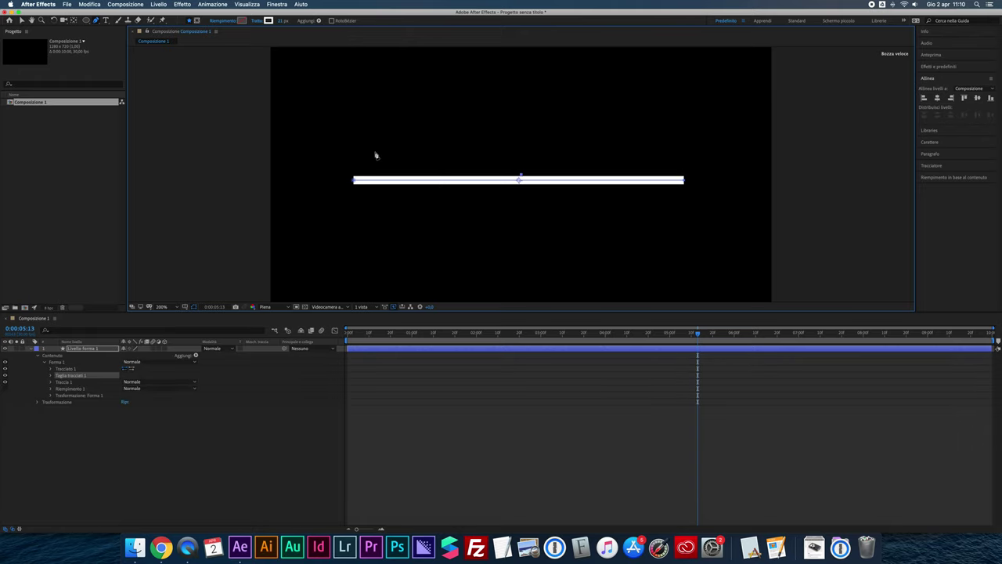
left_click(51, 376)
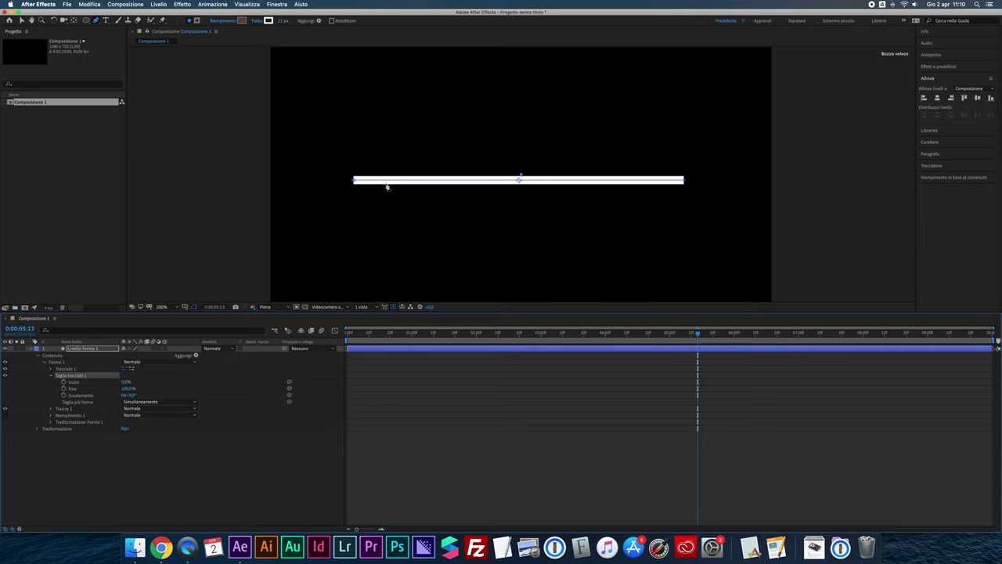
left_click_drag(126, 382, 145, 380)
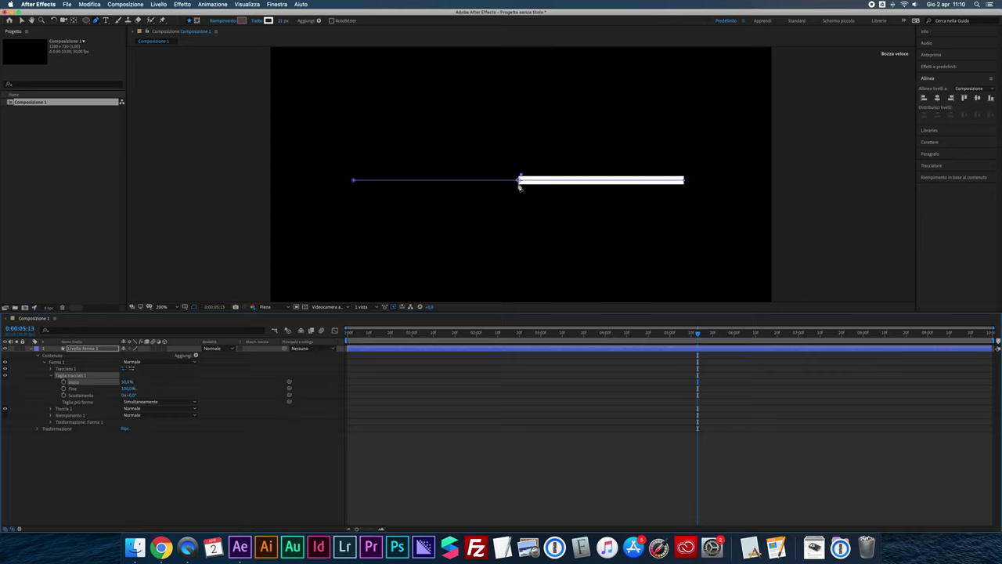
Step: Try lowering Inizio to about 20% and sliding Scostamento, then undo the Offset change
mouse_move(125, 382)
left_mouse_down()
mouse_move(98, 382)
mouse_move(110, 388)
left_mouse_up()
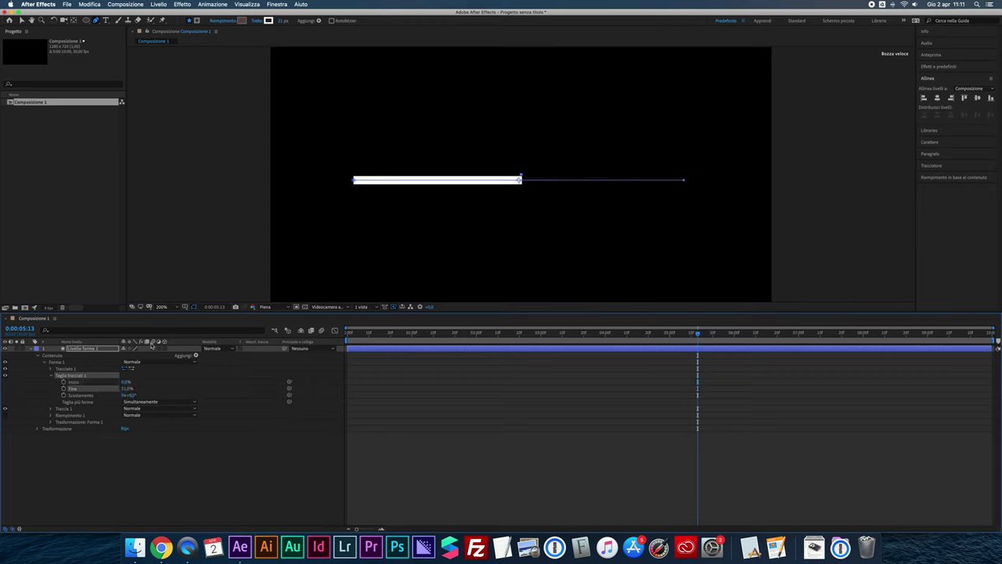
mouse_move(128, 394)
left_mouse_down()
mouse_move(195, 396)
mouse_move(109, 396)
left_mouse_up()
left_click_drag(132, 395, 173, 392)
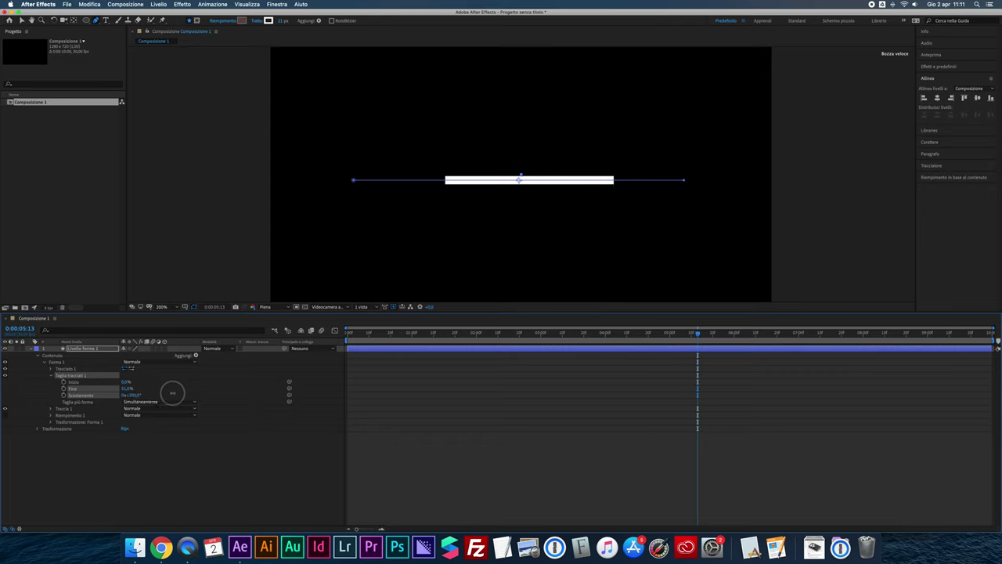
left_click_drag(172, 393, 171, 394)
key("super+z")
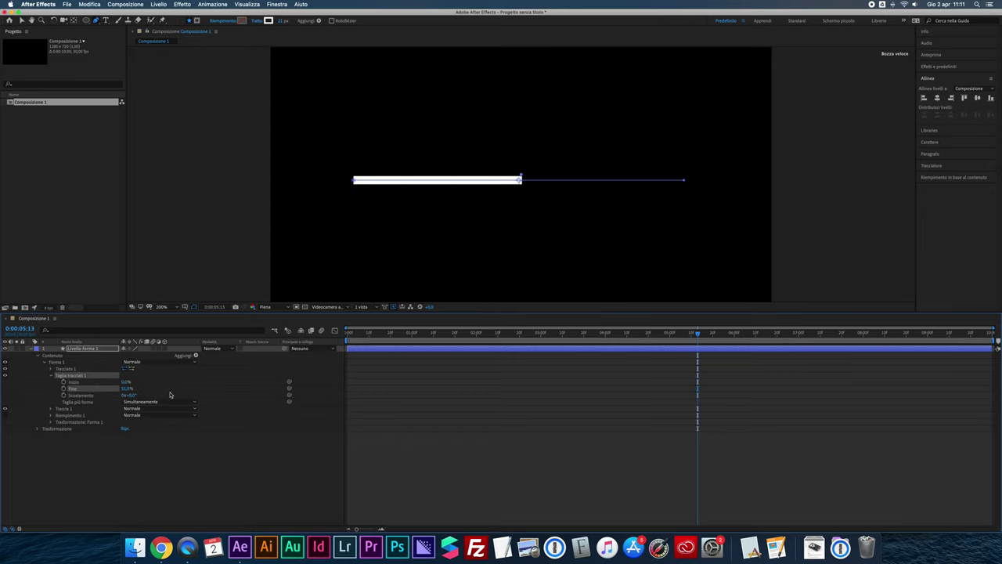
Step: At 0:00, set Fine back to 100% and start keyframing Inizio
left_click_drag(369, 332, 336, 340)
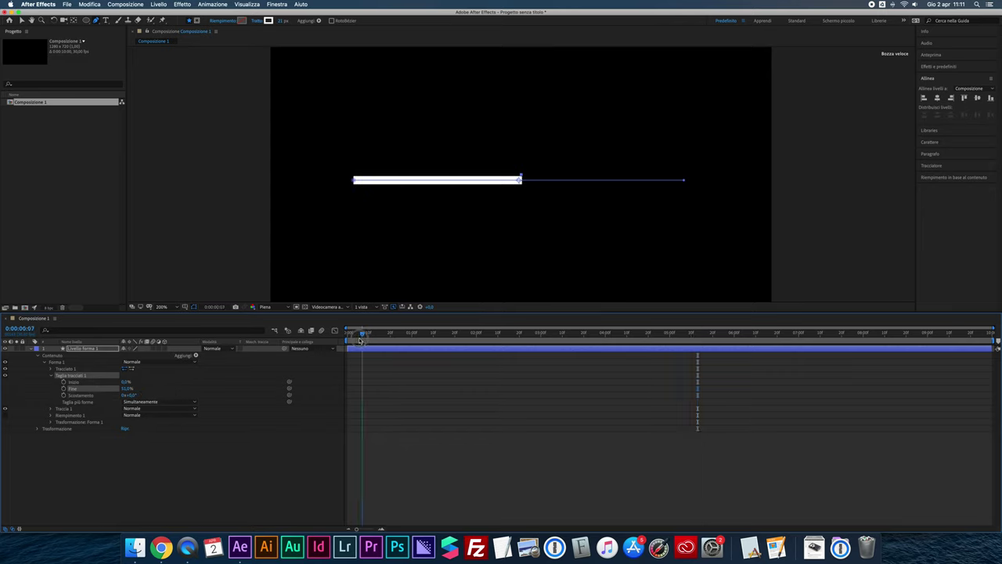
left_click_drag(127, 388, 176, 388)
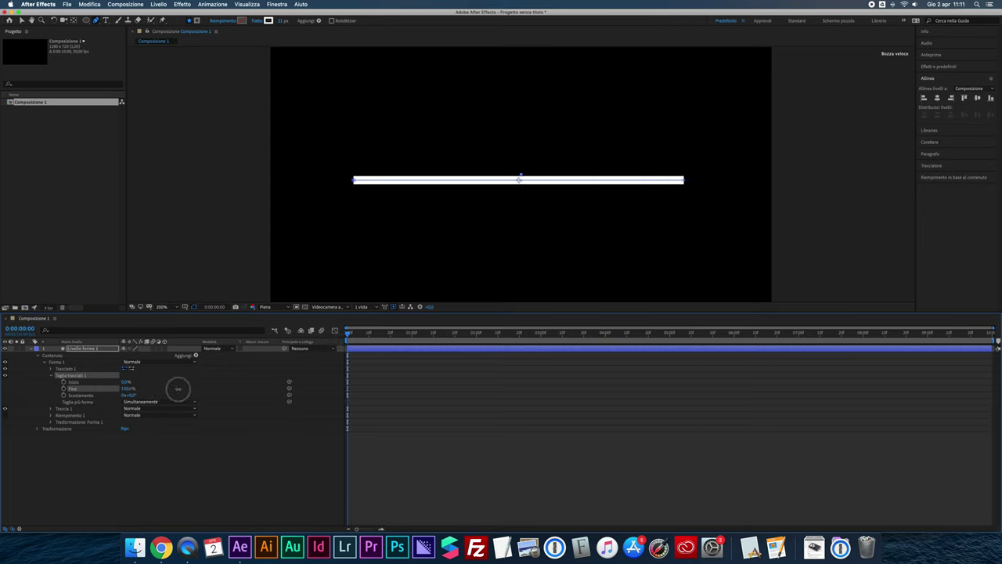
left_click(63, 381)
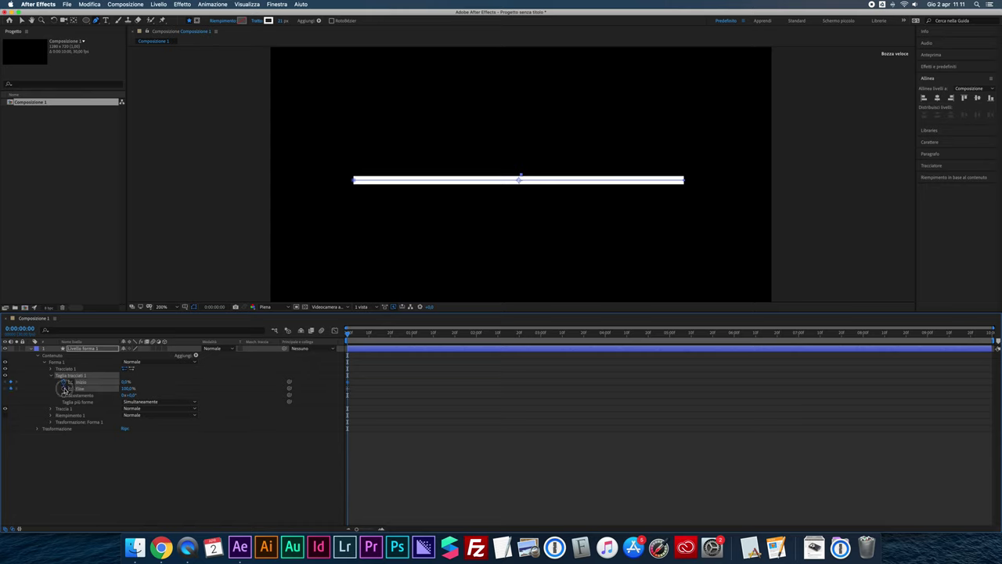
Step: Keyframe Fine as well, and set both Inizio and Fine to 50% at 0:00
left_click(63, 388)
left_click(128, 381)
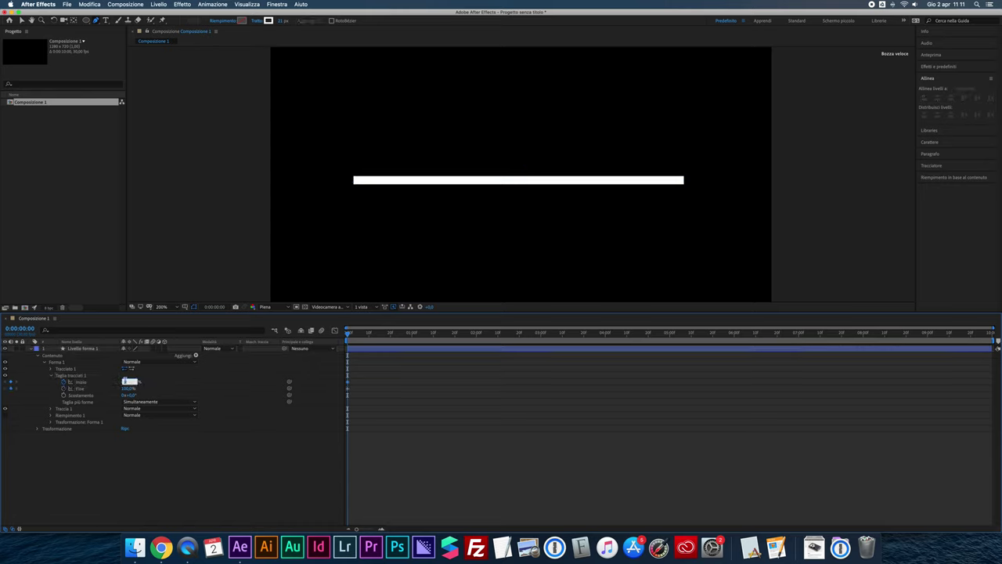
type("50")
key("Return")
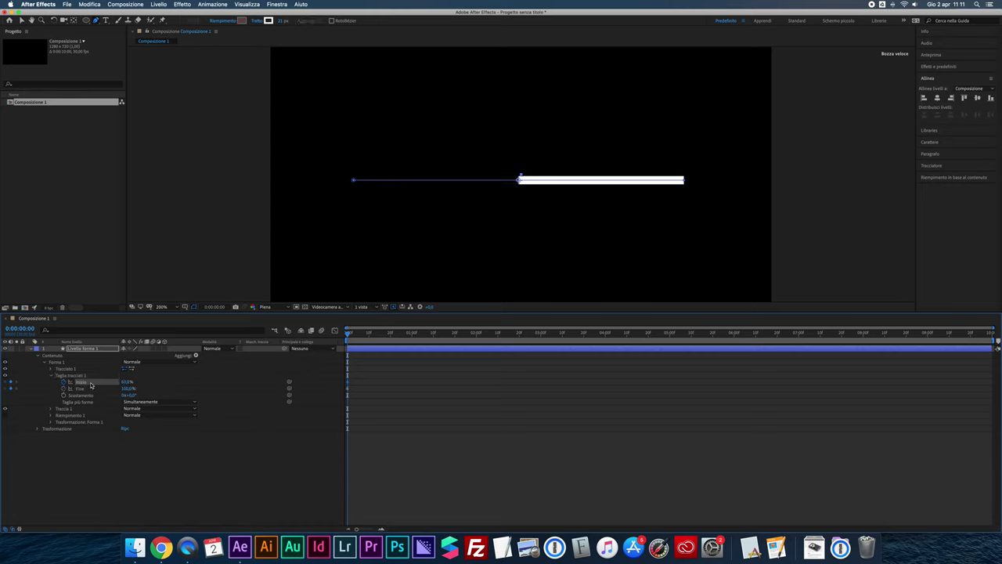
left_click(127, 388)
type("50")
key("Return")
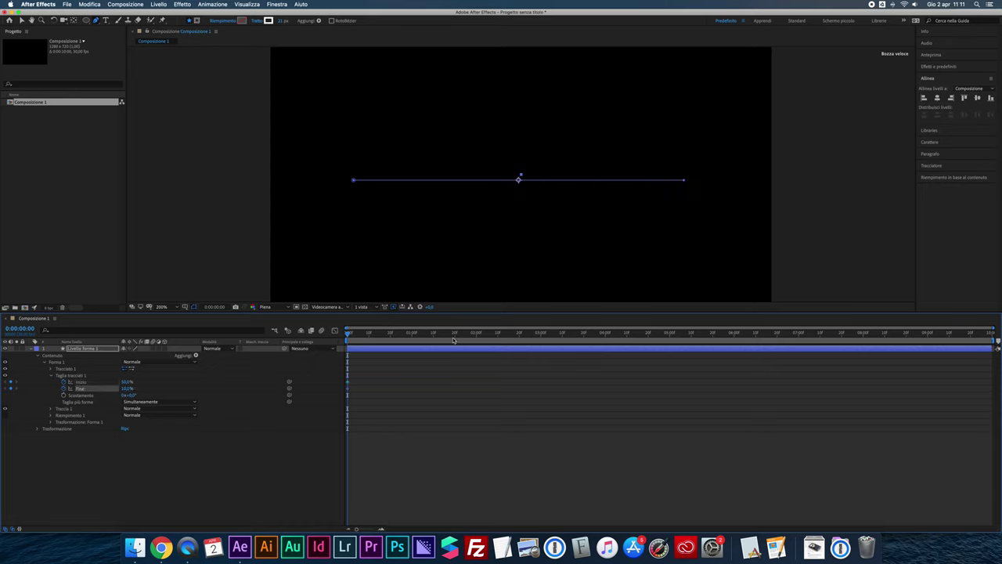
Step: At 2:00 lower Inizio to 0%, preview the line growing from its centre, then delete the layer
left_click(476, 335)
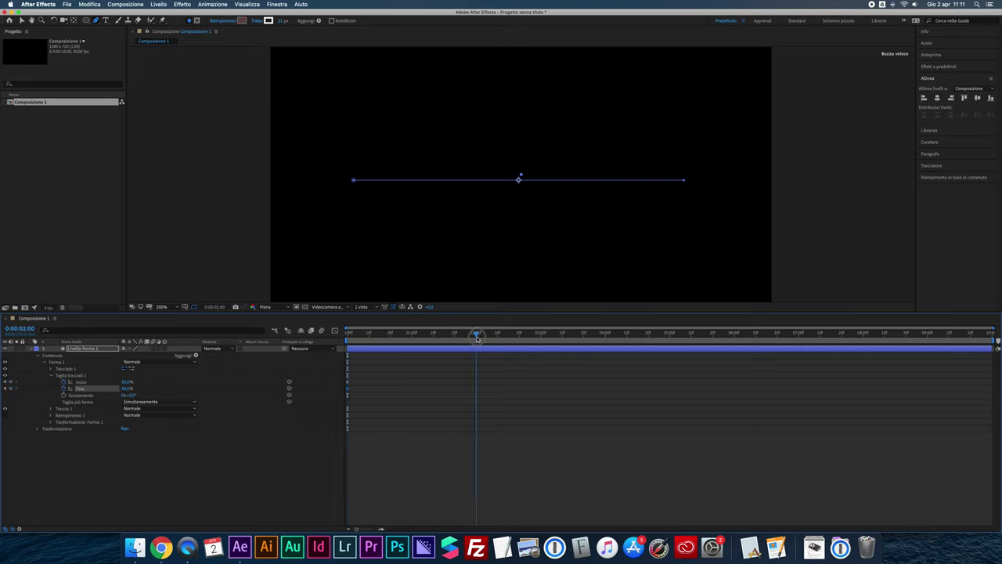
left_click_drag(130, 381, 117, 381)
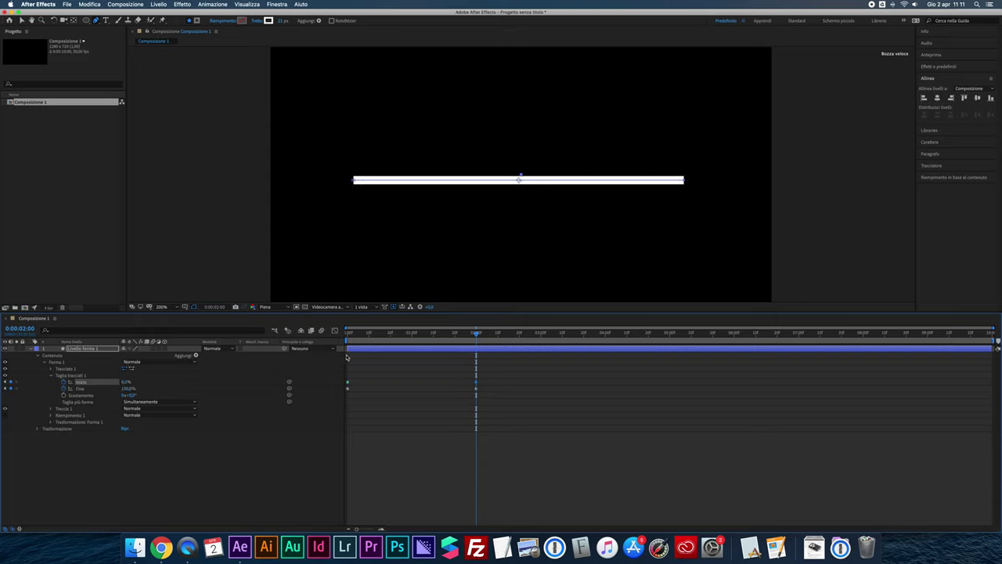
left_click_drag(355, 341, 340, 341)
key("space")
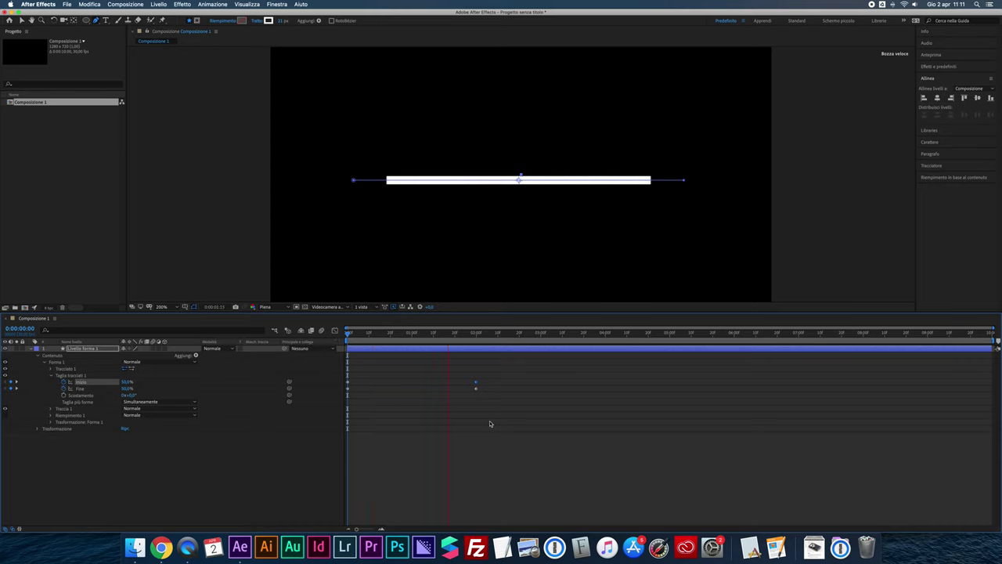
key("space")
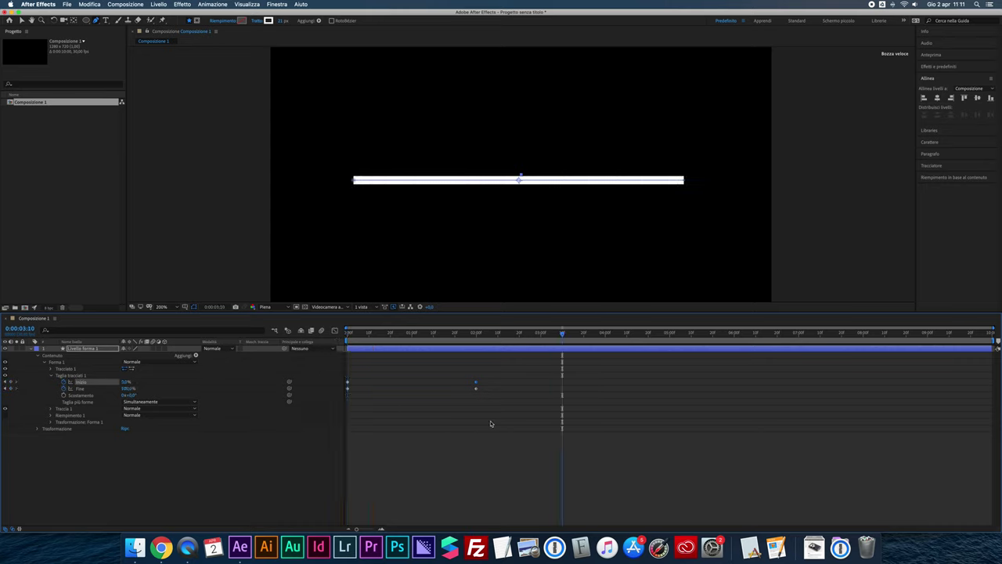
left_click(59, 357)
key("Delete")
key("Delete")
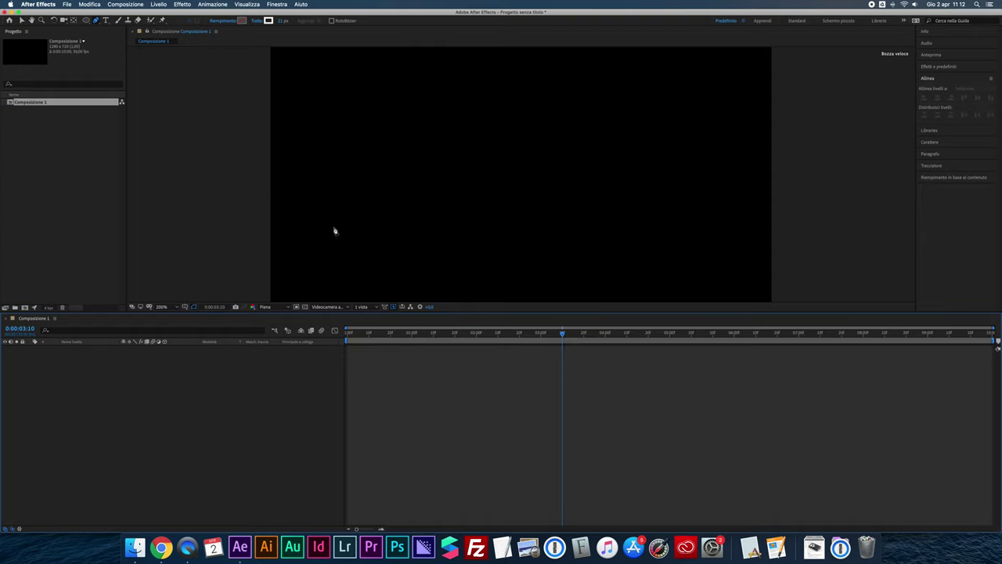
Step: Draw a new wavy white path with four curved Pen points across the composition
key("period")
key("period")
key("comma")
key("comma")
left_click(424, 205)
left_click_drag(423, 173, 462, 165)
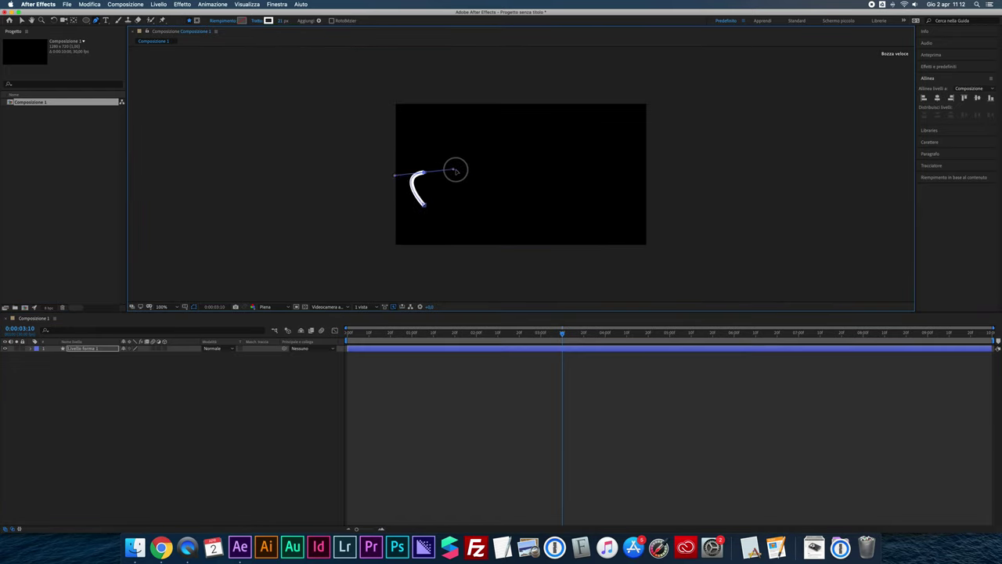
left_click_drag(569, 147, 595, 164)
left_click_drag(610, 197, 647, 197)
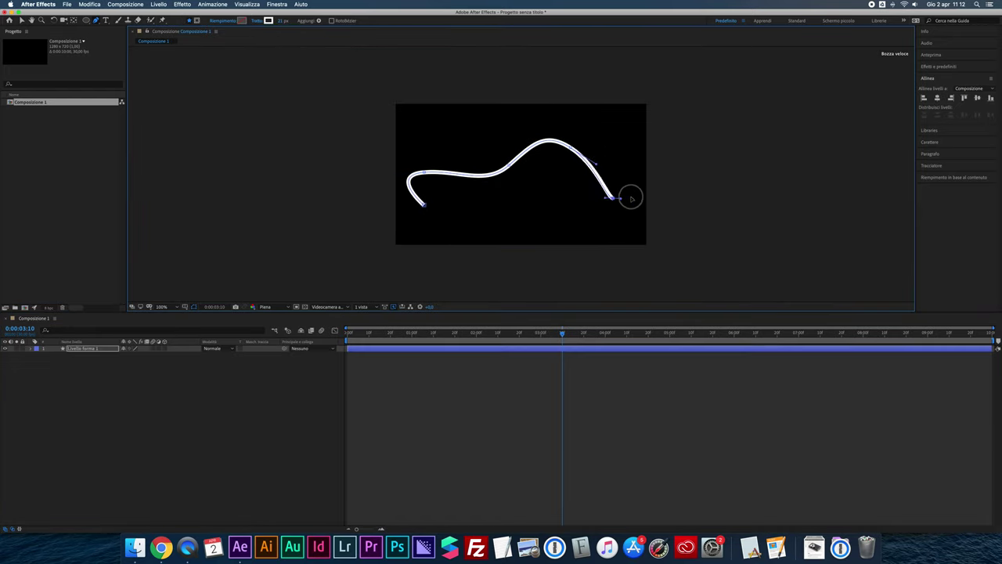
key("period")
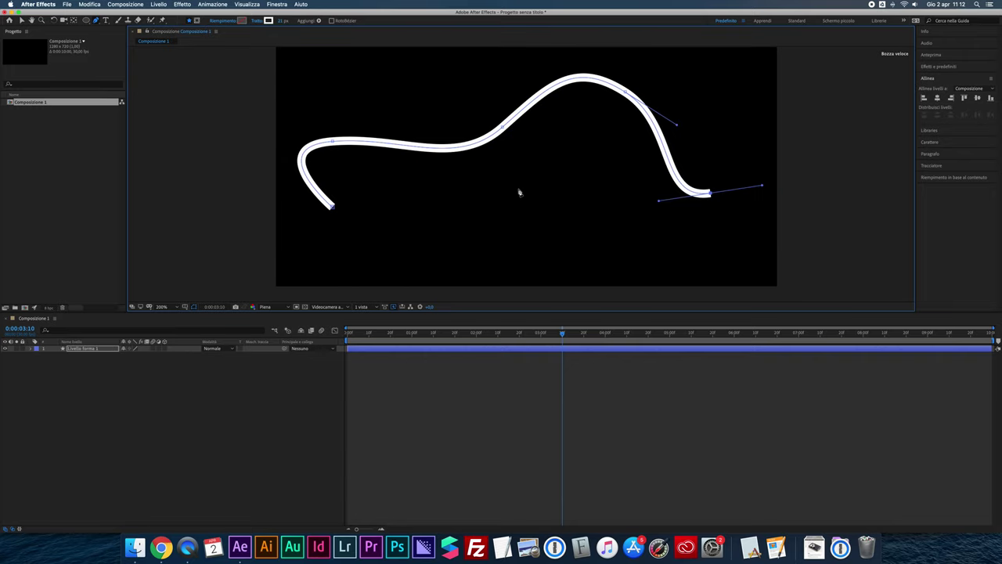
Step: Add Taglia tracciati (Trim Paths) to the wavy shape and expand its settings
left_click(23, 20)
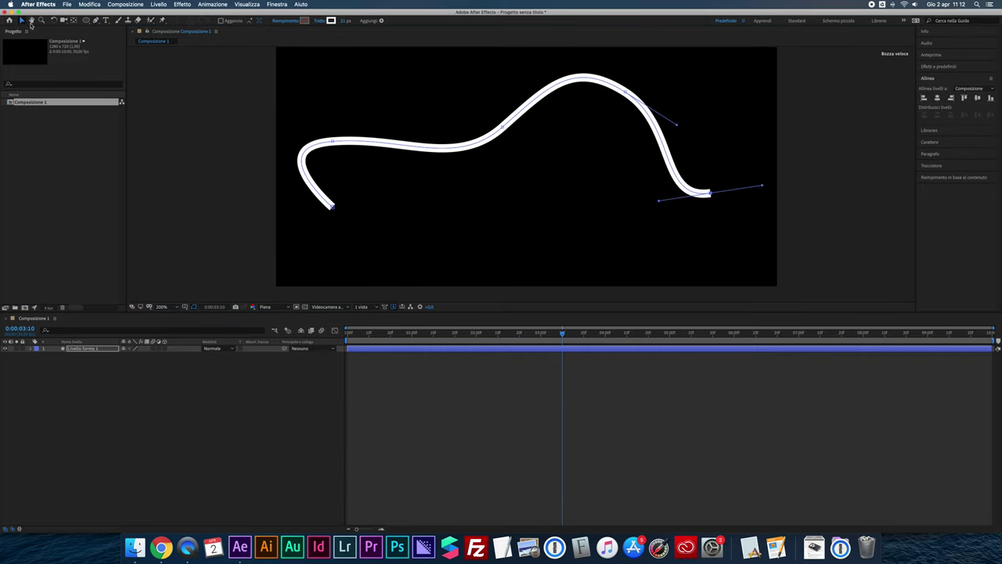
left_click(381, 21)
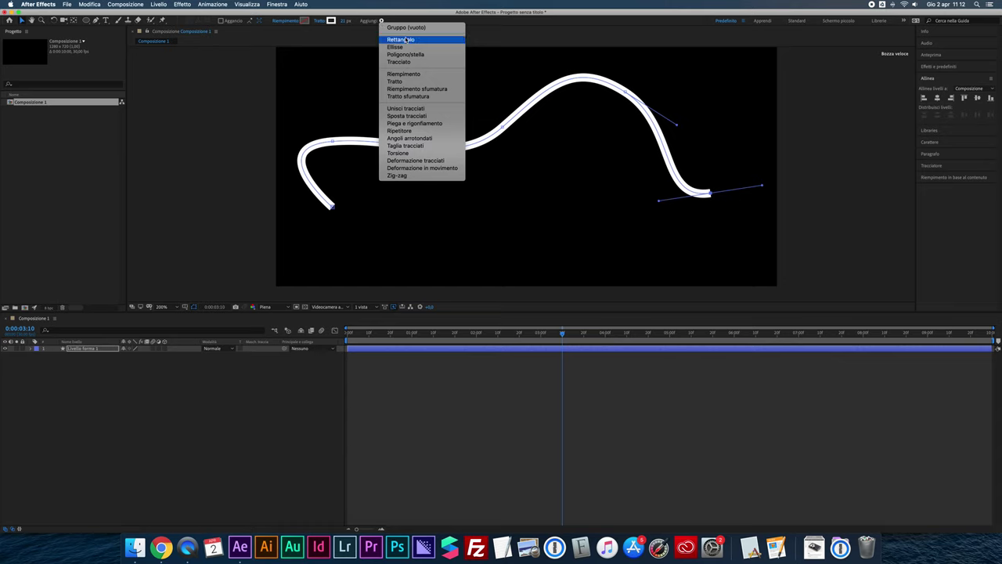
left_click(410, 146)
left_click(51, 375)
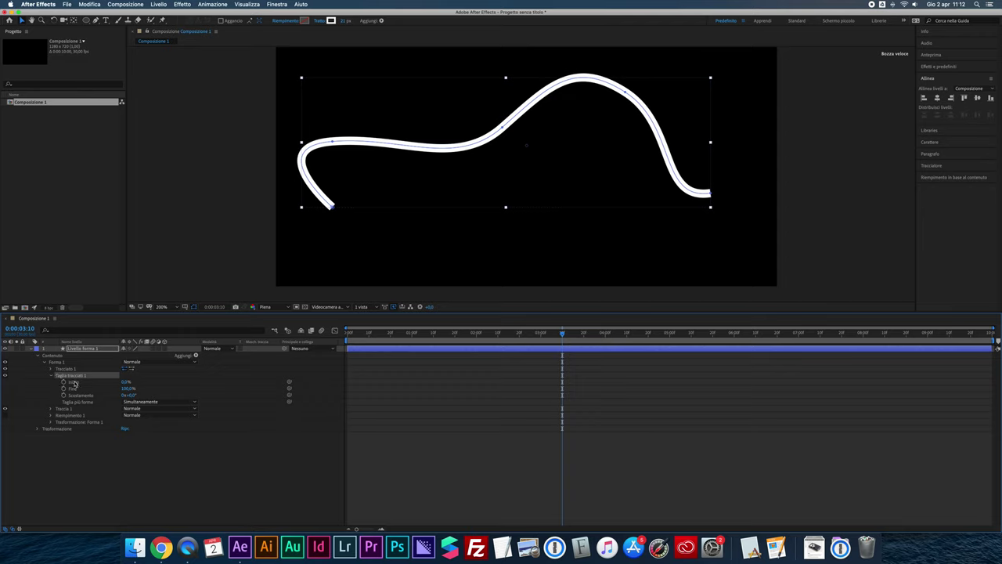
Step: Trim the wavy stroke to Inizio 0% and Fine about 23%, then return to 0:00
left_click_drag(122, 382, 125, 382)
mouse_move(124, 382)
left_mouse_down()
mouse_move(139, 383)
mouse_move(111, 389)
mouse_move(119, 395)
left_mouse_up()
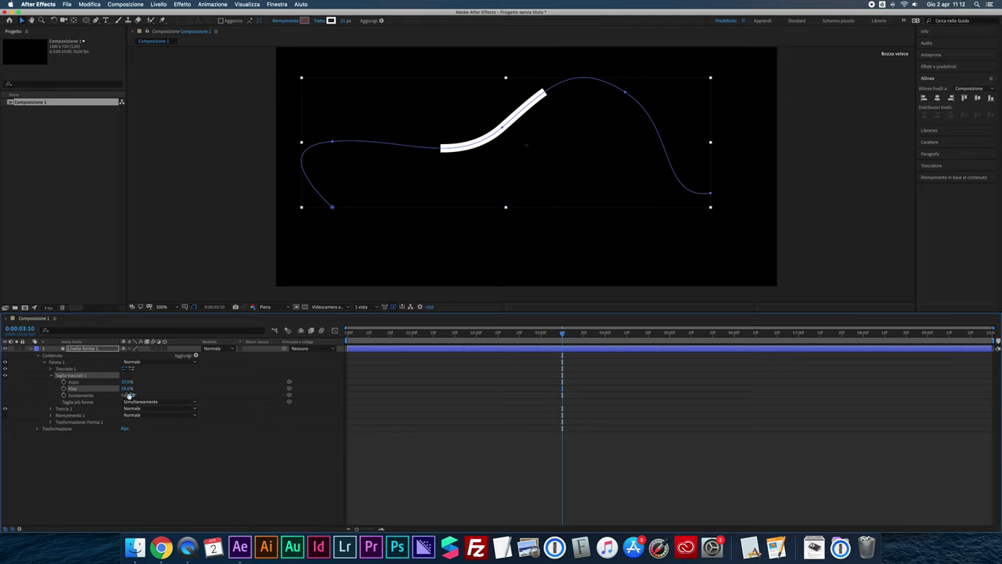
mouse_move(129, 394)
left_mouse_down()
mouse_move(139, 388)
mouse_move(102, 389)
left_mouse_up()
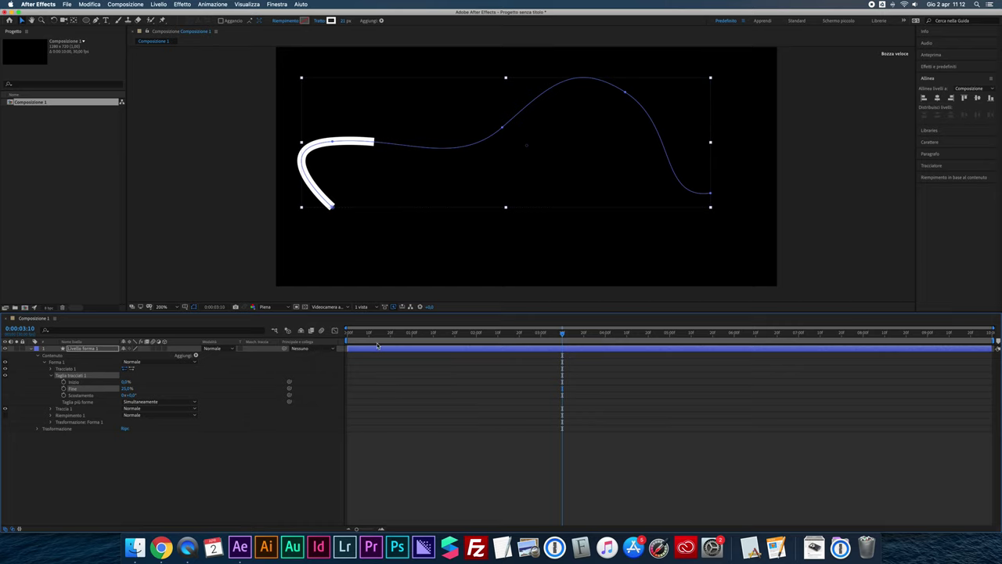
left_click_drag(373, 333, 347, 333)
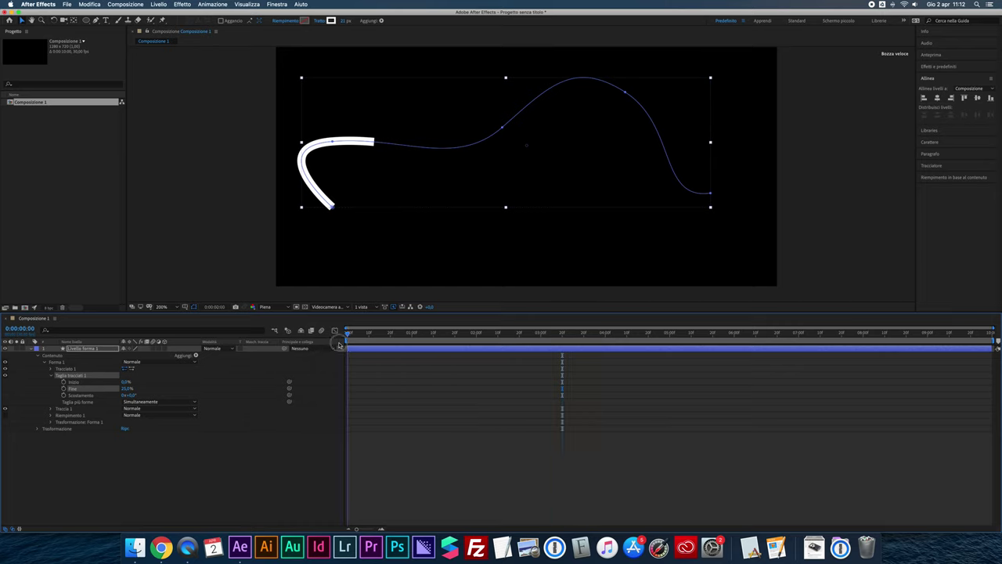
Step: Keyframe Scostamento at 0:00 and raise it past two full turns at 4:00, then preview
left_click(64, 395)
left_click_drag(383, 337, 604, 338)
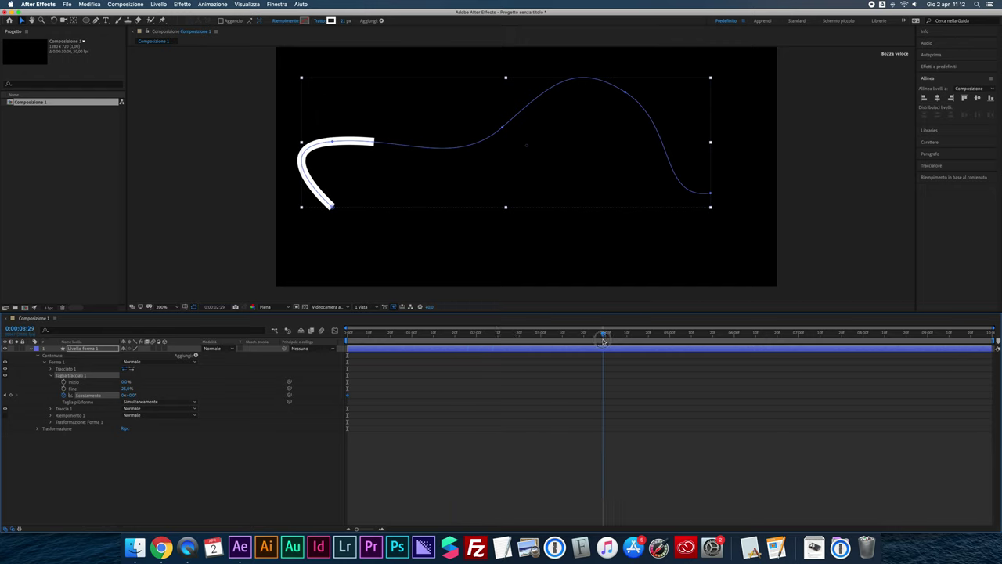
left_click_drag(604, 342, 605, 341)
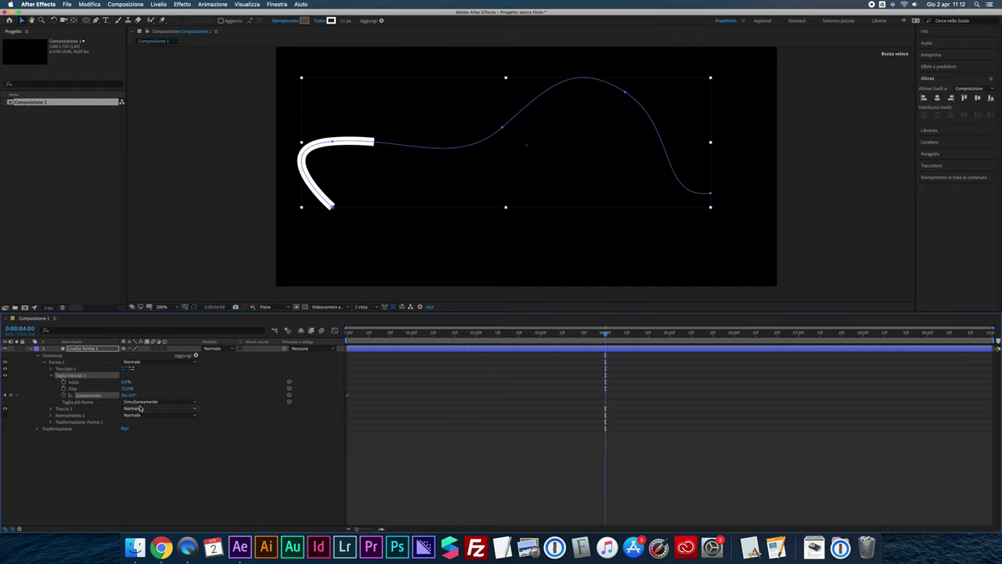
left_click_drag(133, 397, 564, 402)
left_click(349, 333)
key("space")
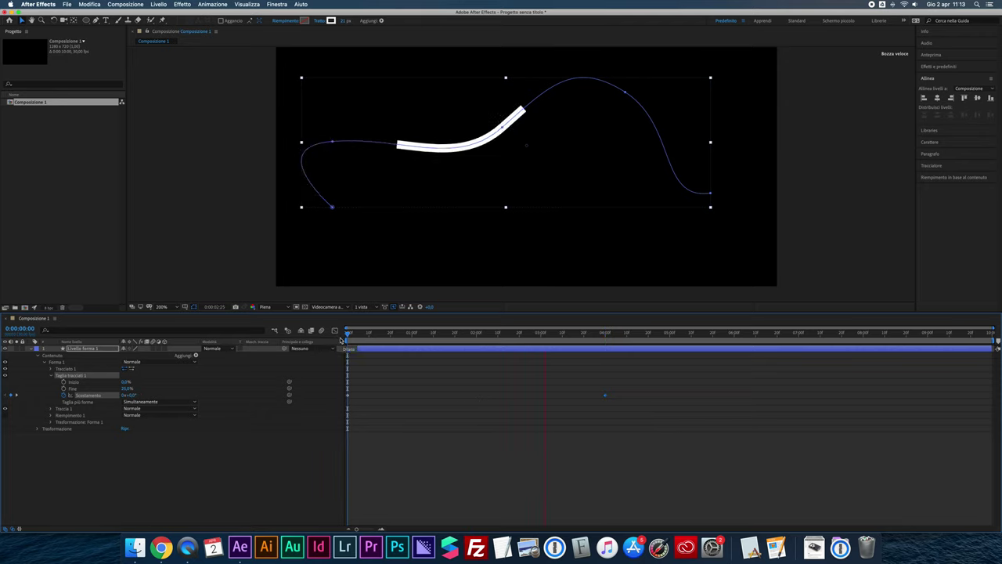
key("space")
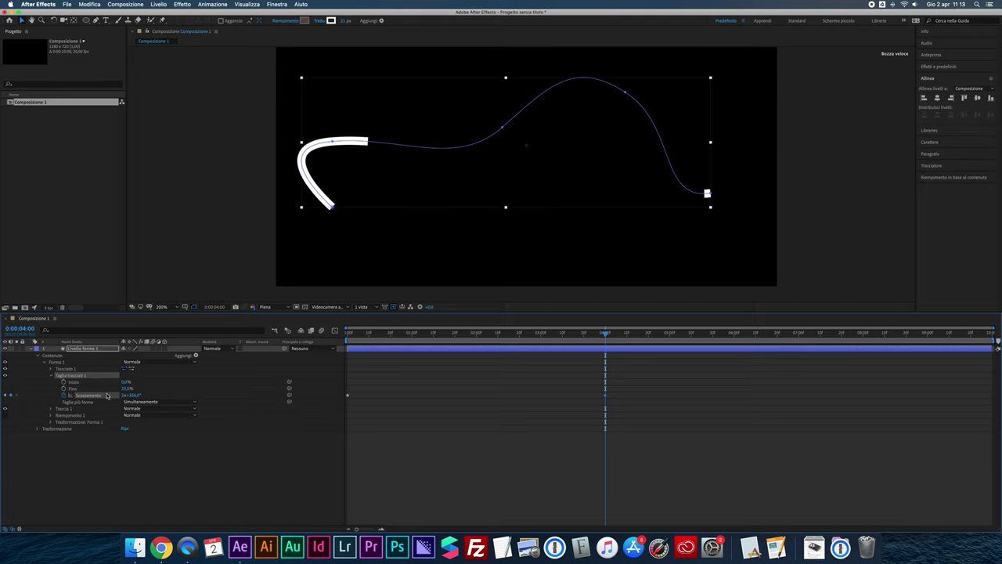
Step: Set Taglia più forme to Singolarmente and reveal the first path group's shape property
left_click(139, 401)
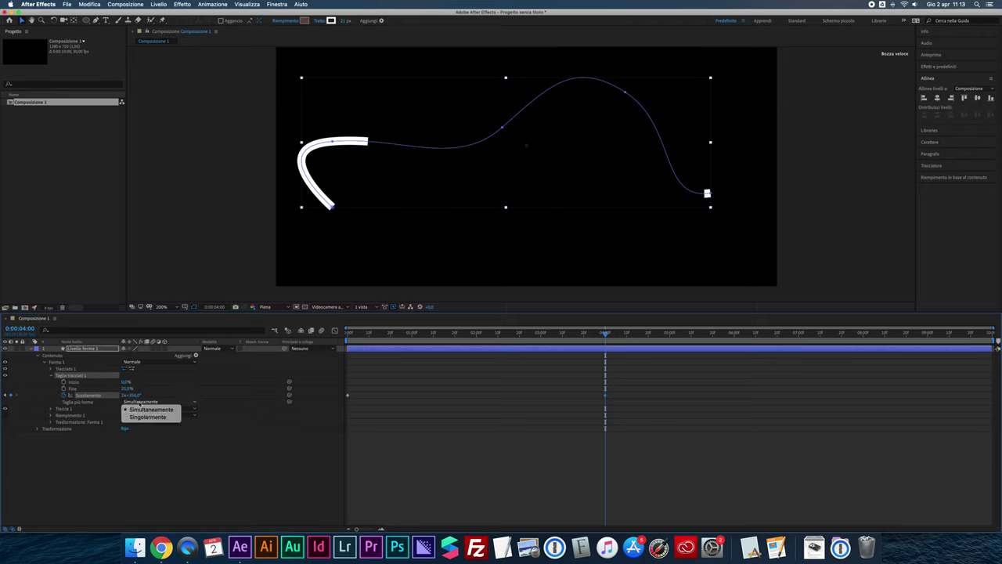
left_click(147, 417)
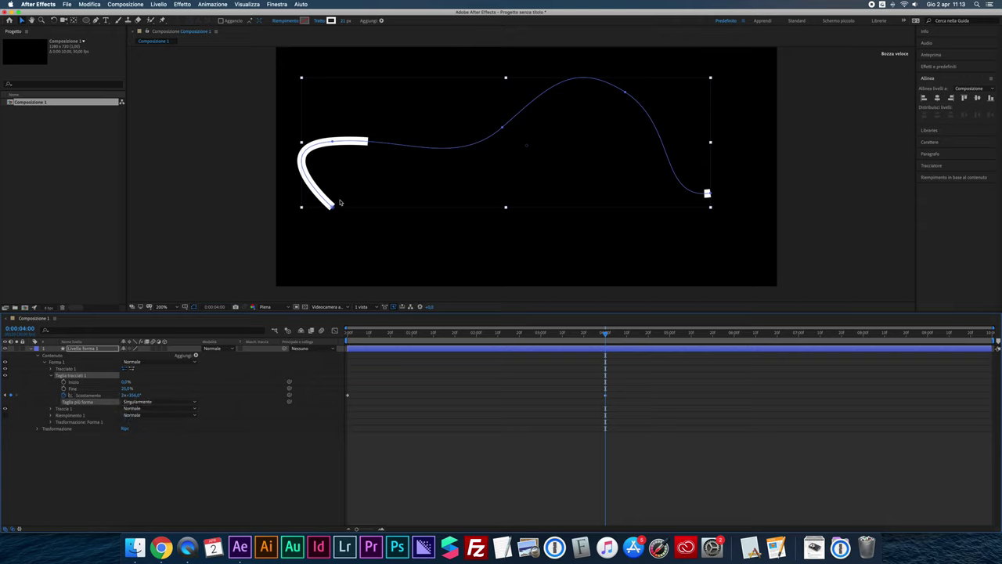
left_click(53, 376)
left_click(65, 369)
left_click(51, 369)
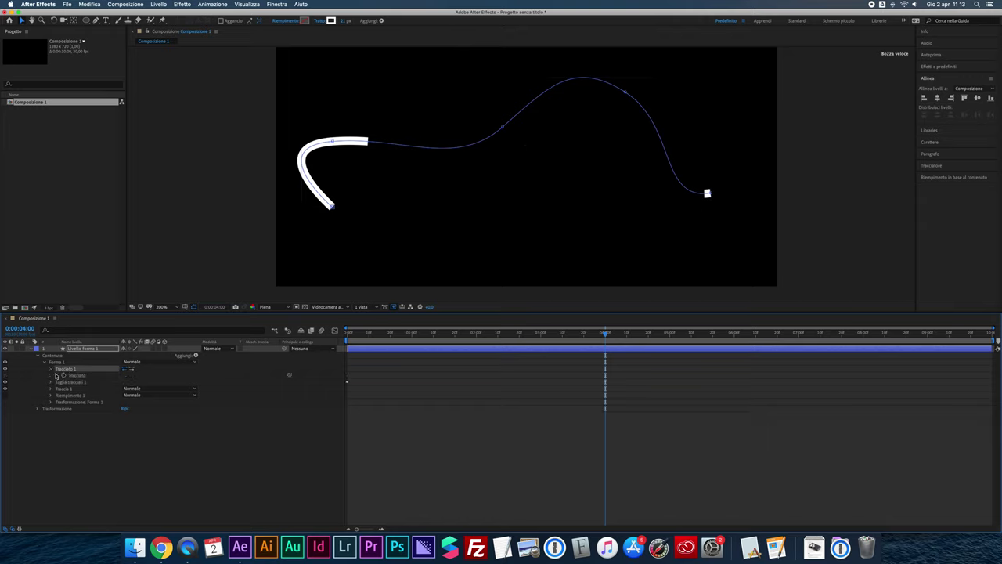
Step: Nudge Tracciato 2's path two steps down and one step right of the first curve
left_click(74, 375)
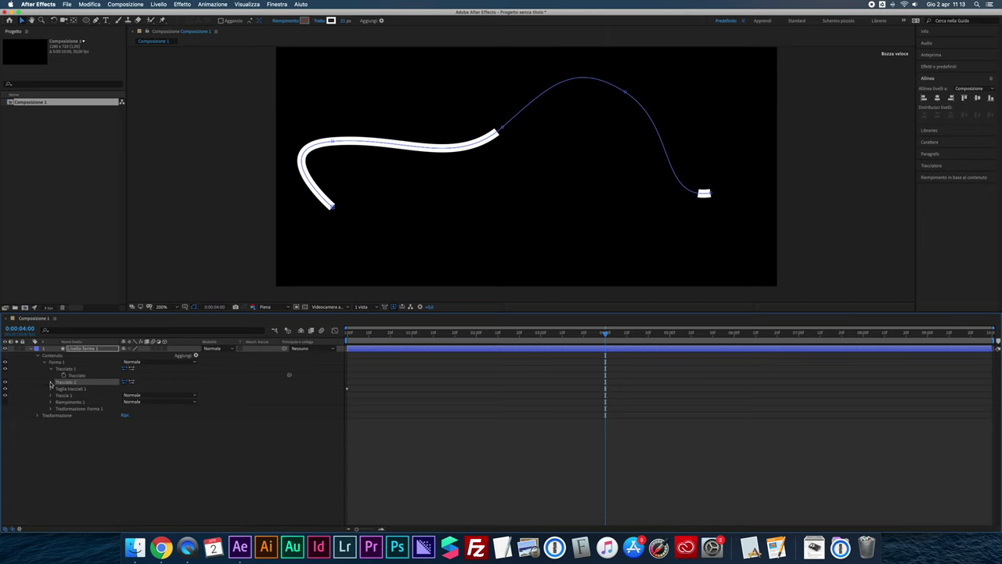
left_click(50, 382)
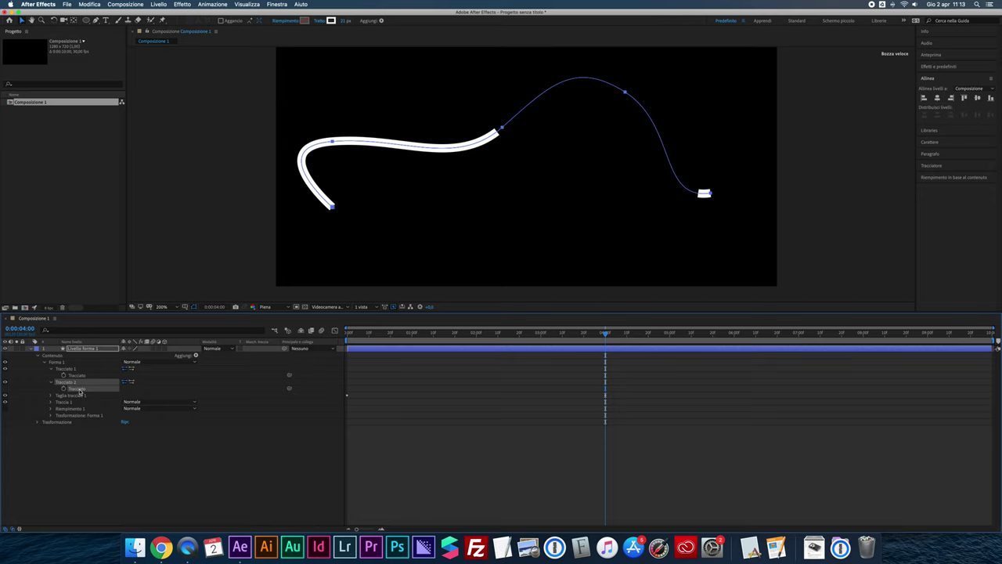
key("Down")
key("Down")
key("Down")
key("Down")
key("Down")
key("Down")
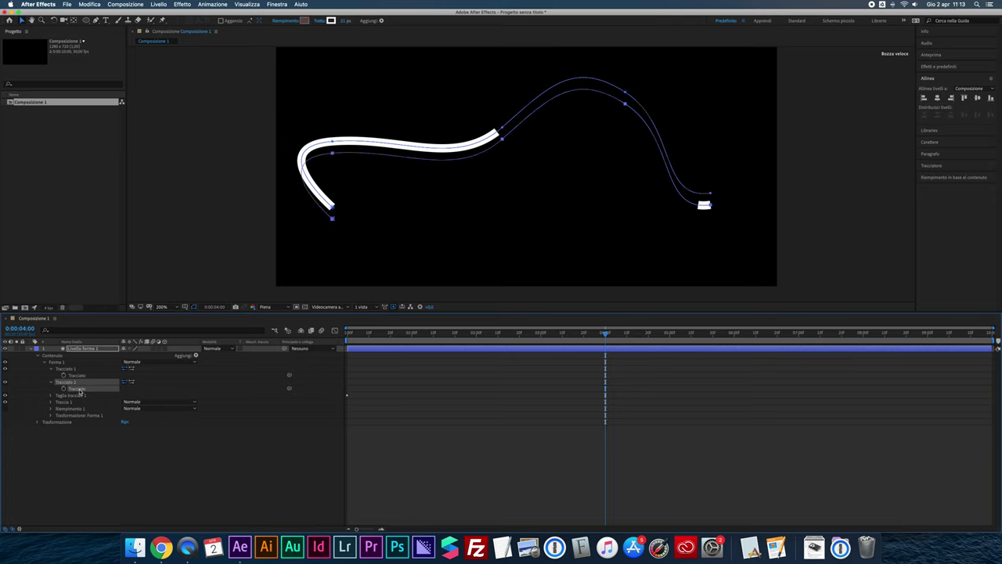
key("Down")
key("Down")
key("Down")
key("Down")
key("Down")
key("Down")
key("Down")
key("Down")
key("Down")
key("Right")
key("Right")
key("Right")
key("Right")
key("Right")
key("Right")
Step: Preview the animation, scrub to about one second, and duplicate the path as Tracciato 3
left_click_drag(354, 343, 344, 341)
key("space")
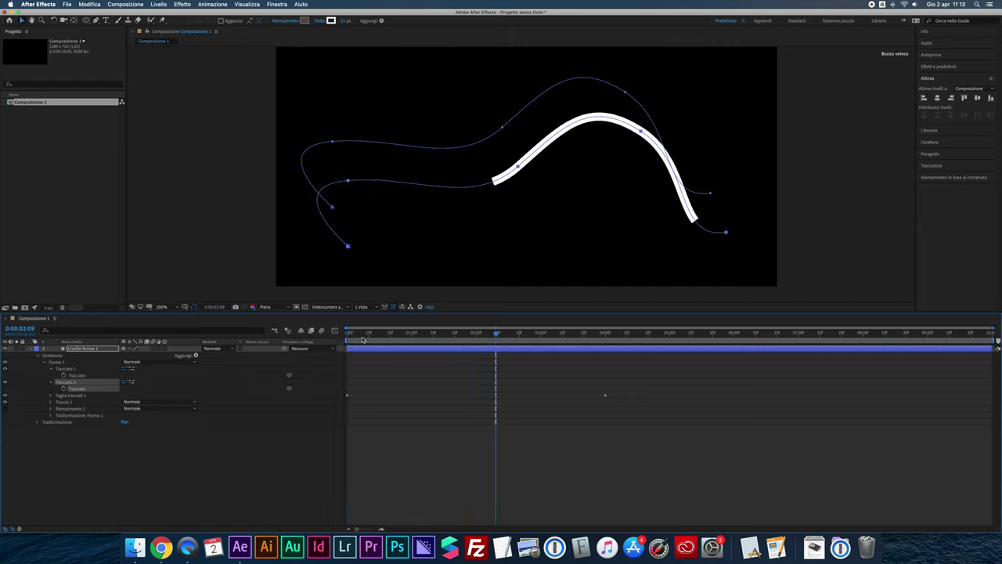
key("space")
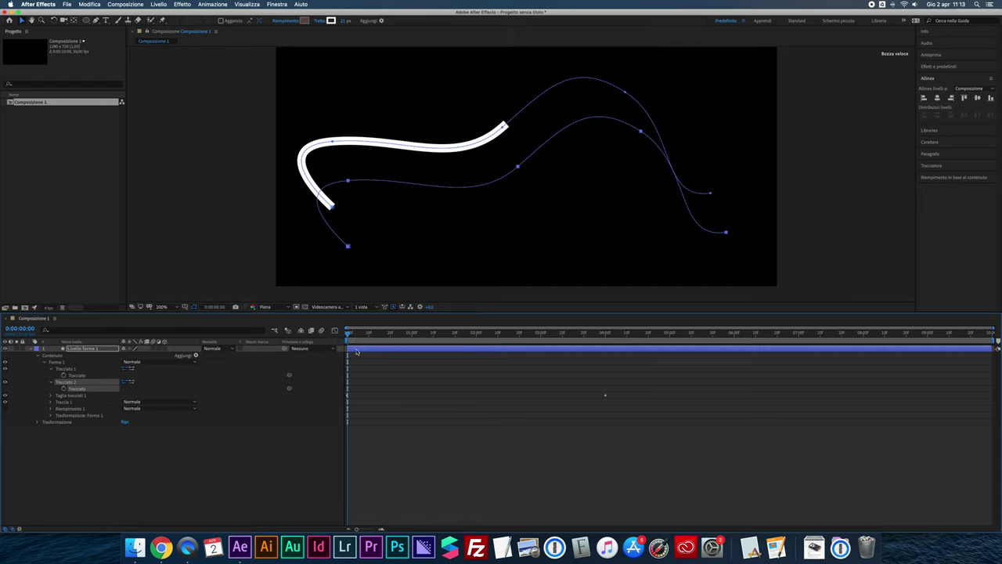
left_click_drag(350, 334, 377, 335)
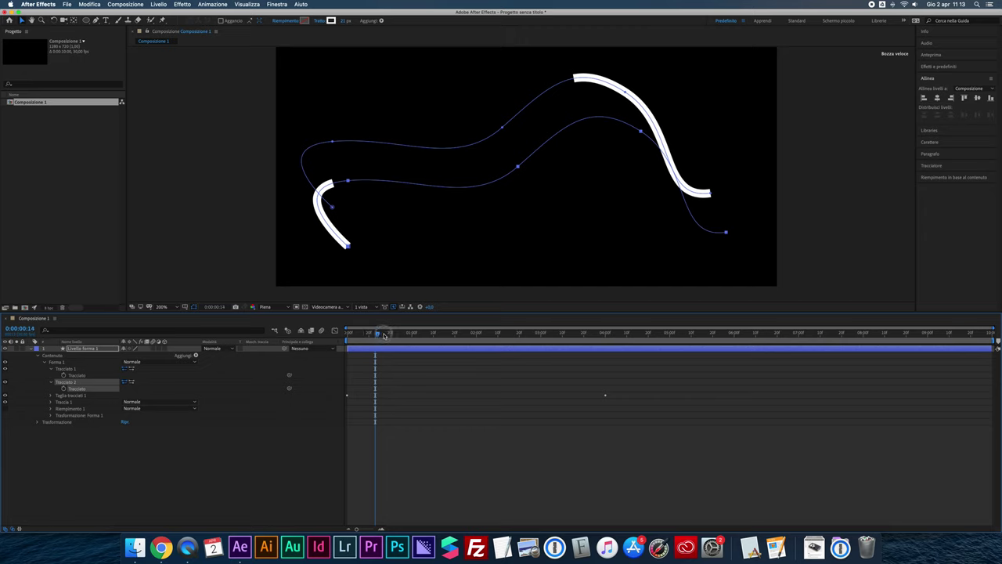
left_click_drag(383, 335, 434, 336)
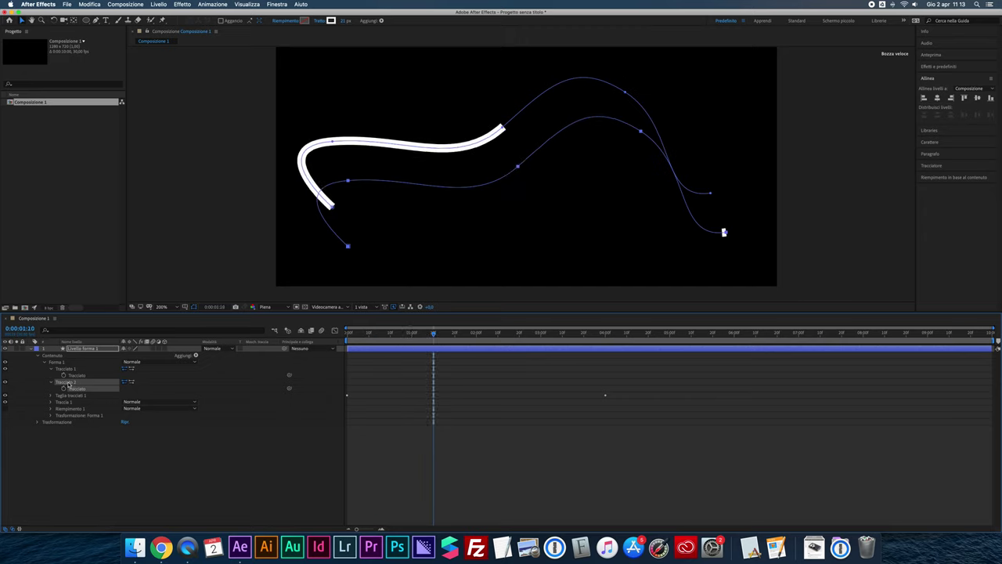
key("super+d")
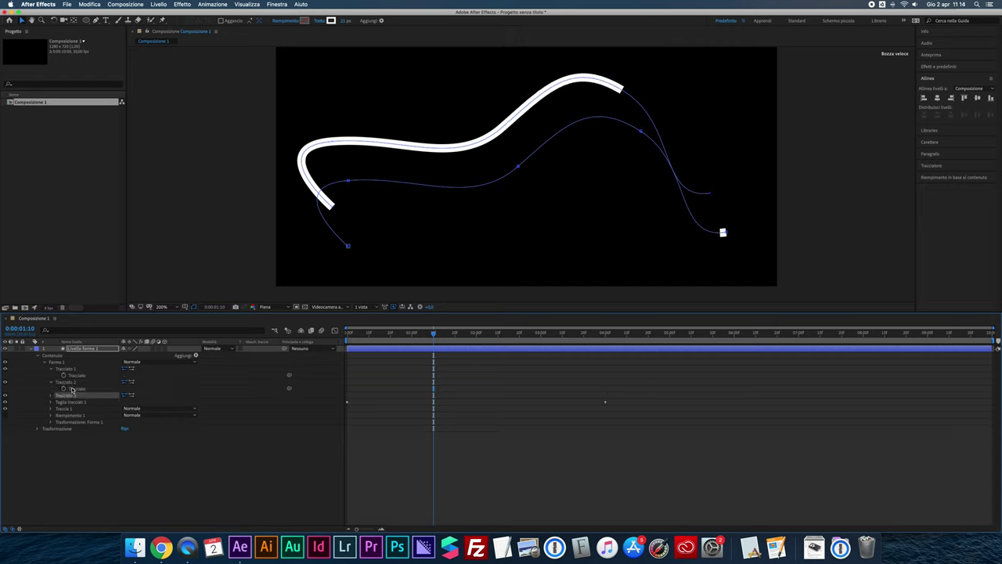
Step: Shift Tracciato 3's path further down and right with Shift-arrow nudges
left_click(51, 397)
left_click(76, 402)
key("shift+Down")
key("shift+Down")
key("shift+Right")
key("shift+Right")
key("shift+Right")
key("shift+Right")
key("shift+Right")
key("shift+Down")
key("shift+Down")
Step: Preview from 0:00 and scrub the timeline to watch the three strokes travel their curves
left_click(346, 336)
key("space")
left_click_drag(345, 339, 470, 343)
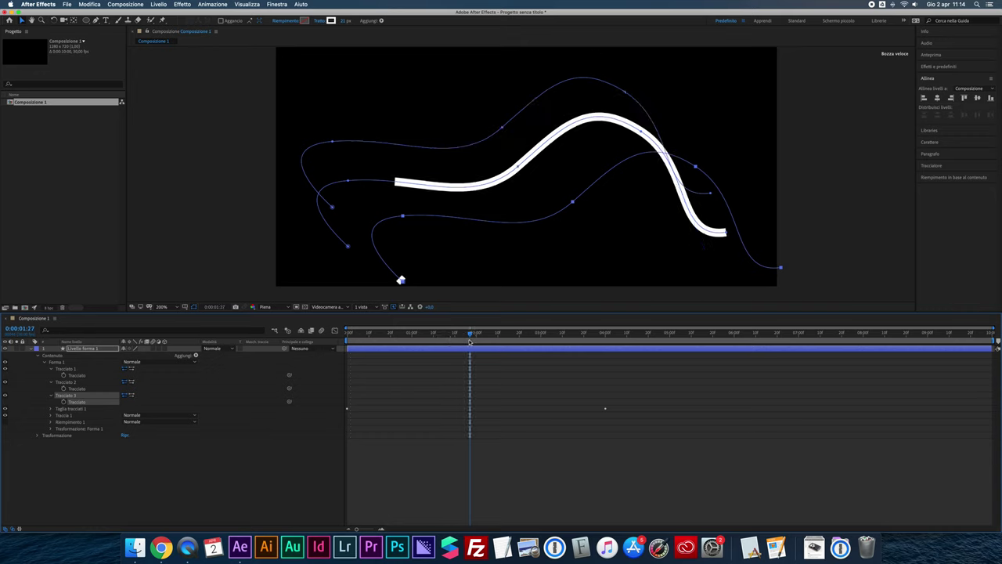
left_click_drag(470, 342, 588, 343)
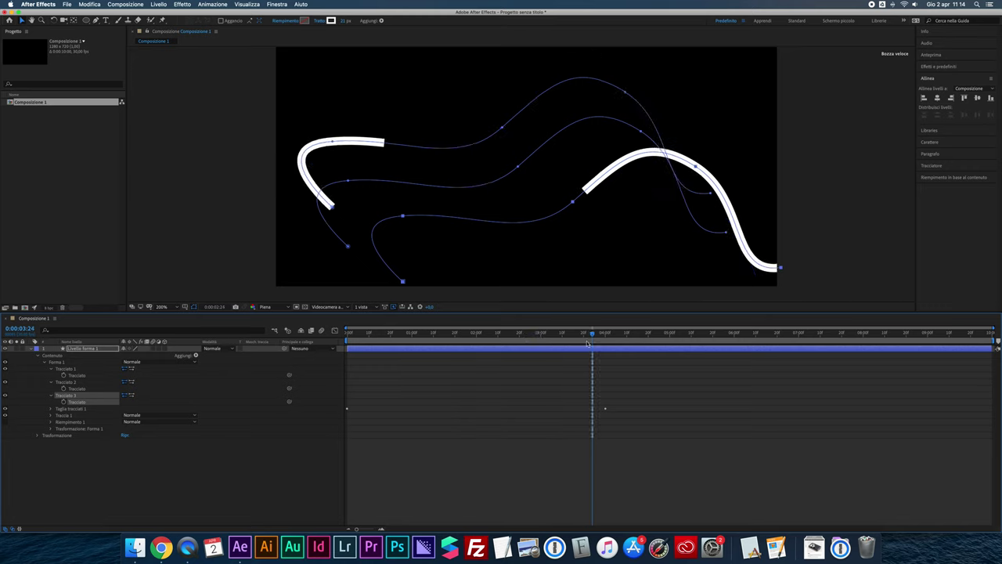